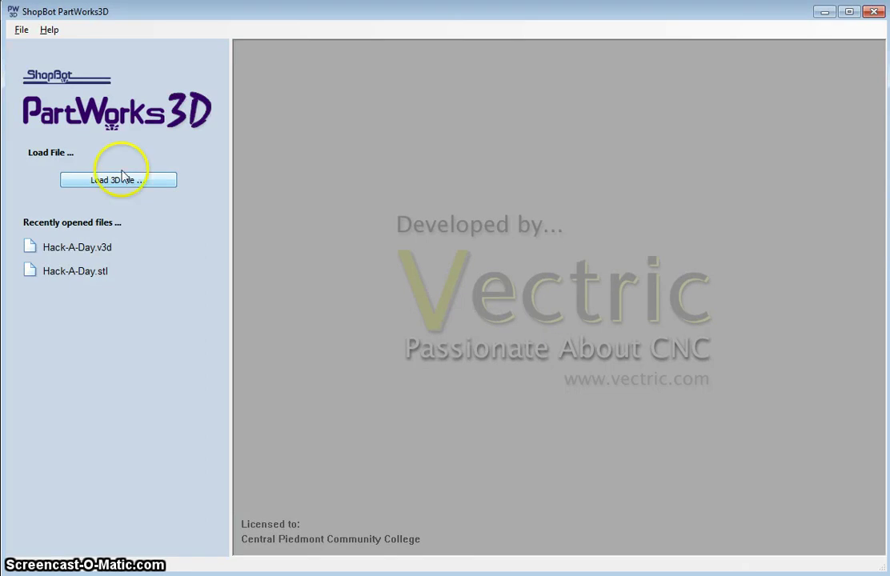
Open Hack-A-Day.stl and orbit the view to see the skull-and-wrenches plate in perspective
click(134, 185)
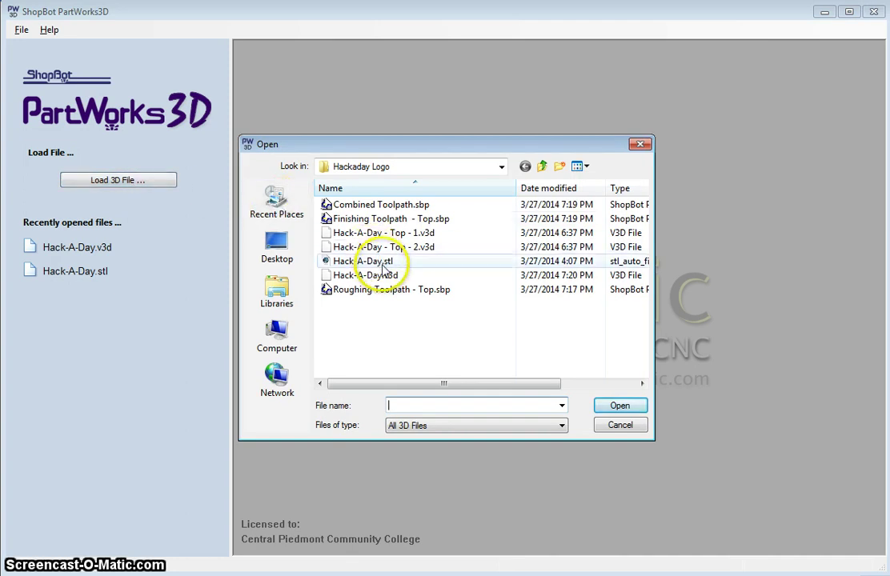
click(384, 262)
click(619, 406)
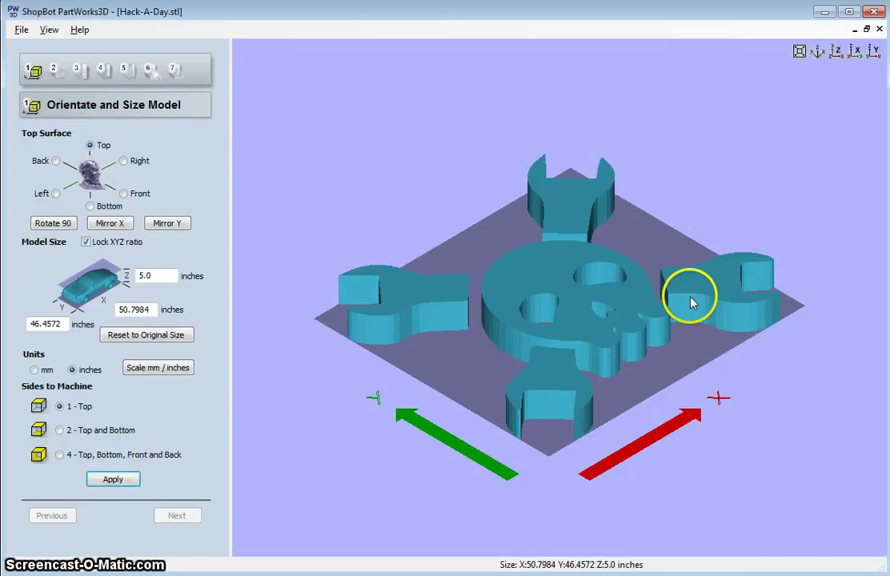
drag(688, 296, 563, 443)
drag(524, 412, 570, 339)
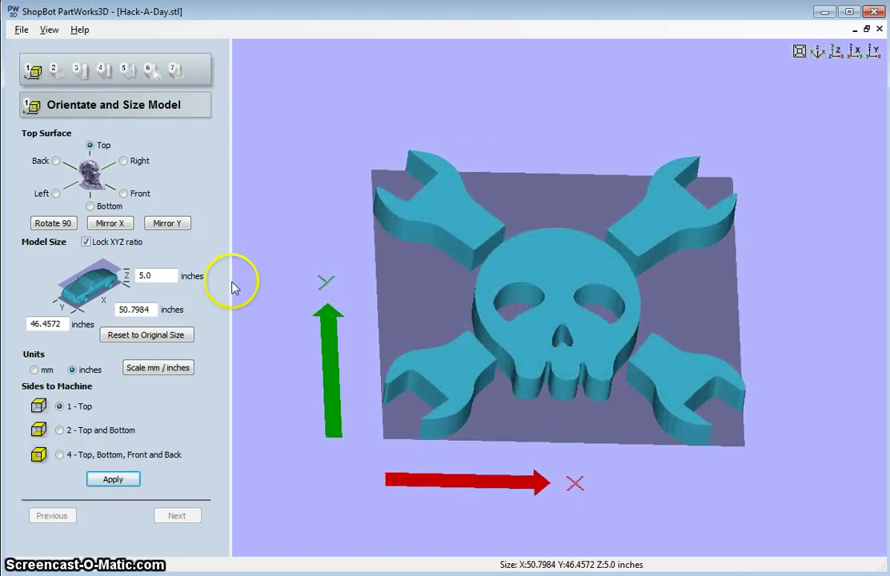
Resize the model proportionally to 0.25 inches thick, about 2.5399 × 2.3229 inches overall
double_click(144, 275)
double_click(134, 309)
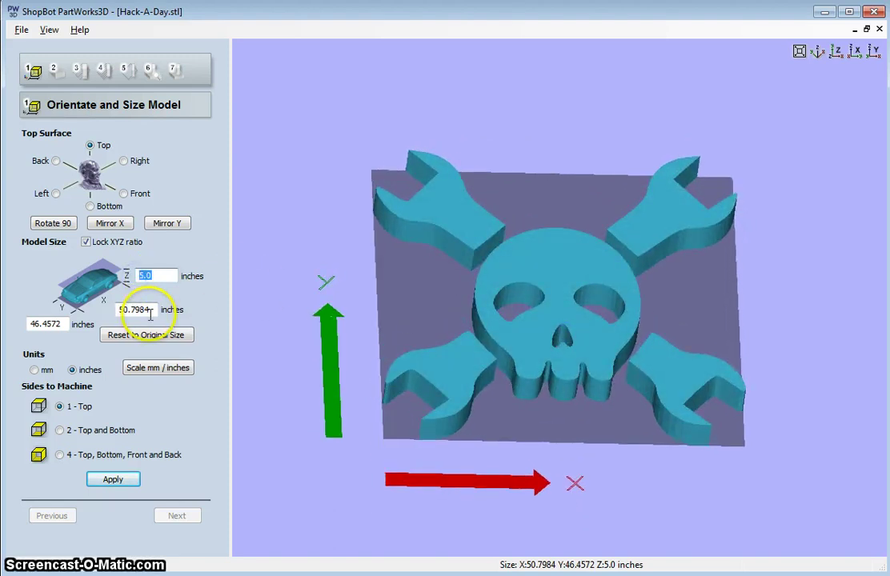
drag(68, 324, 12, 325)
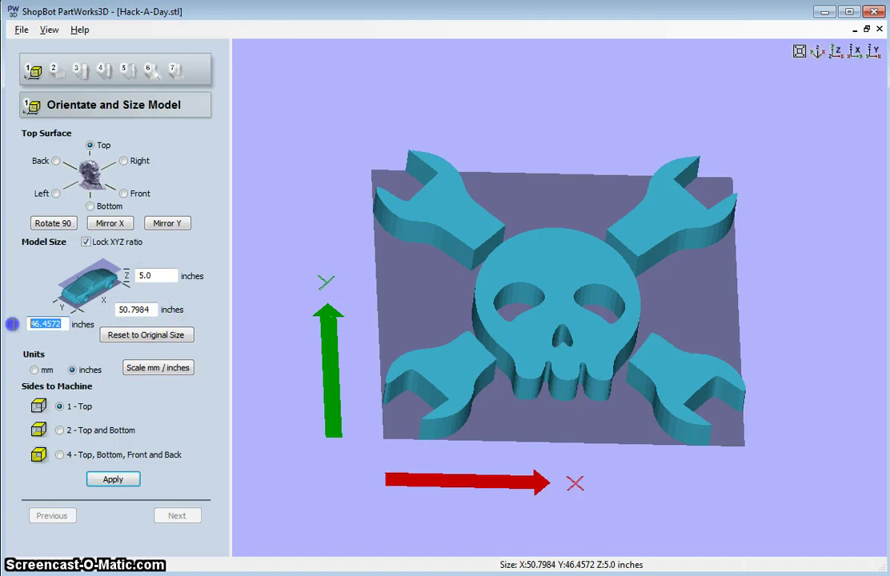
double_click(144, 276)
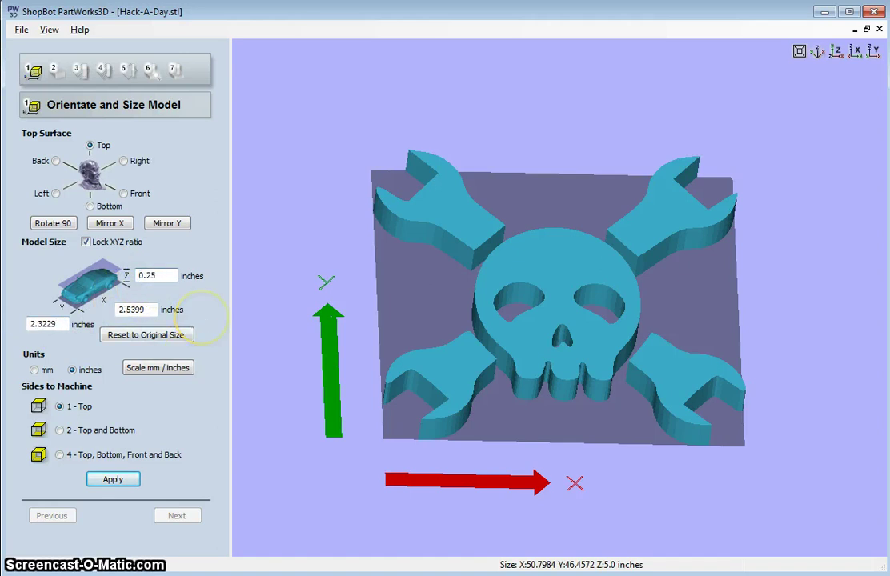
key(Return)
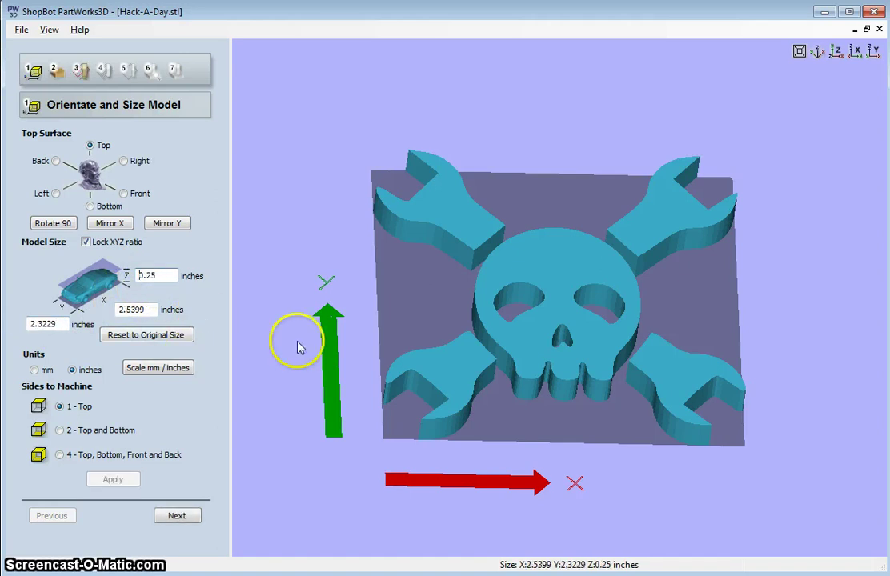
Put the material XY origin at the lower-left corner, X 0.0 and Y 0.0, with zero margins
click(175, 516)
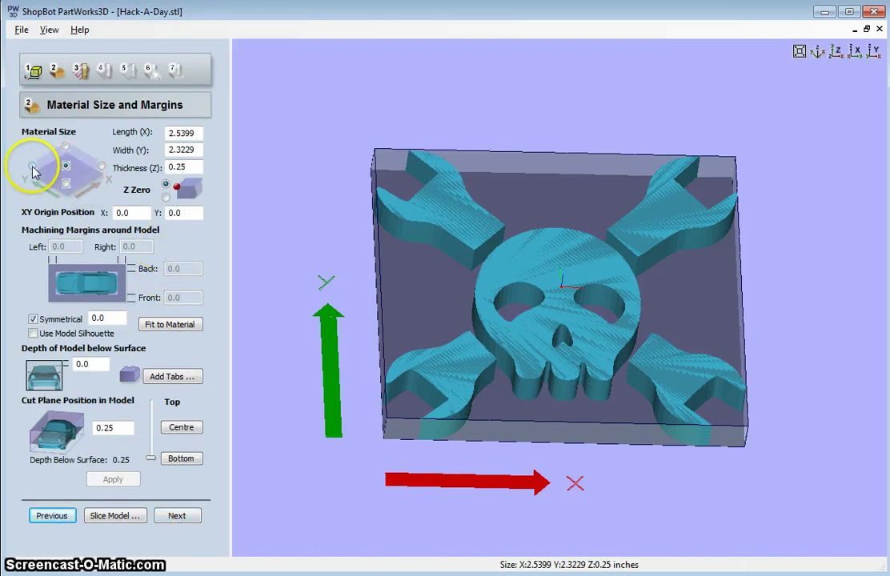
click(65, 185)
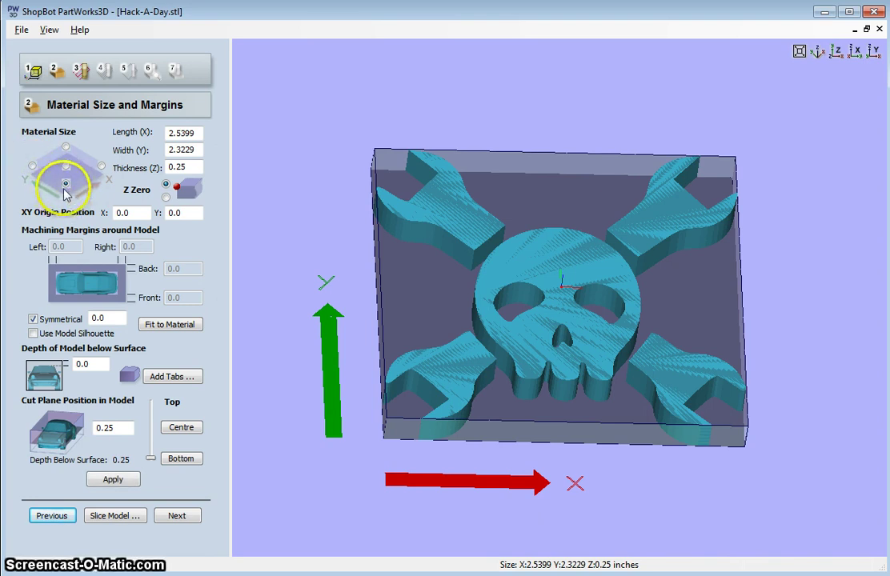
click(66, 166)
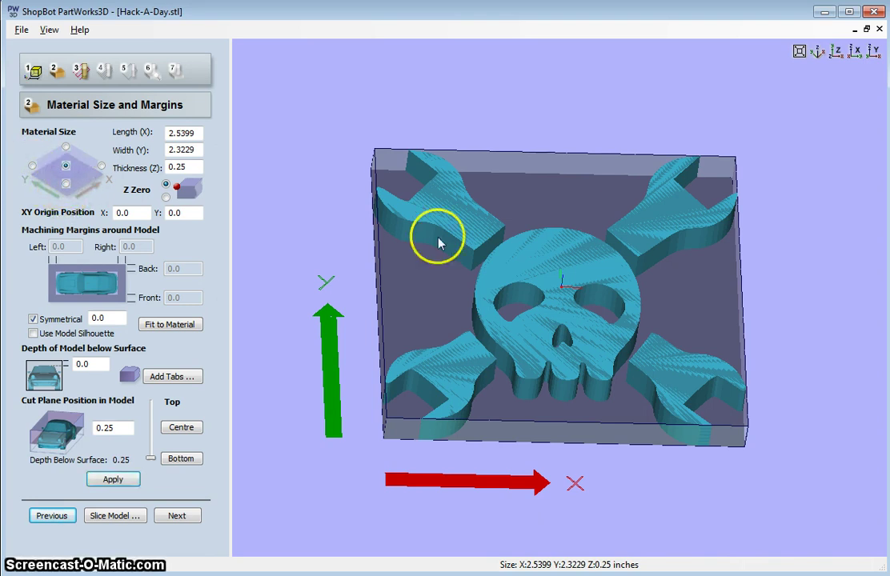
click(66, 186)
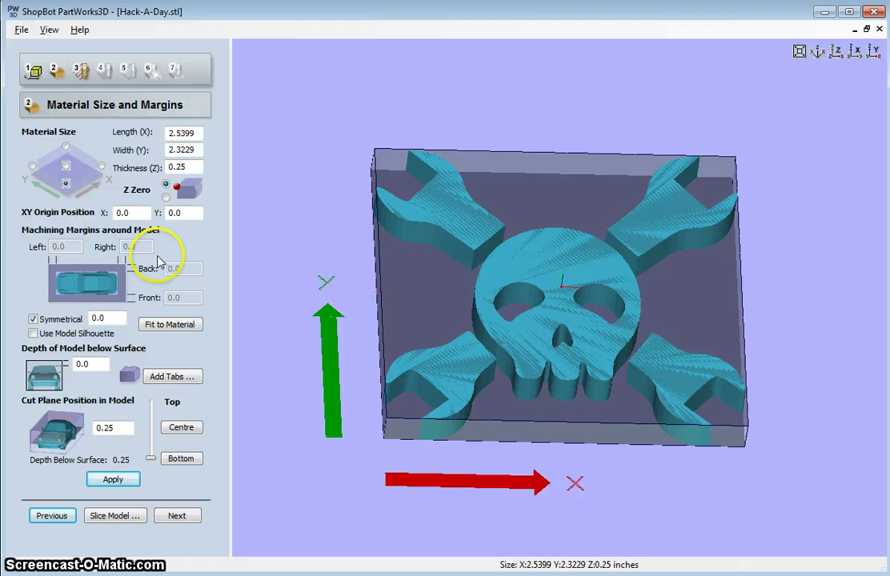
click(138, 213)
click(185, 213)
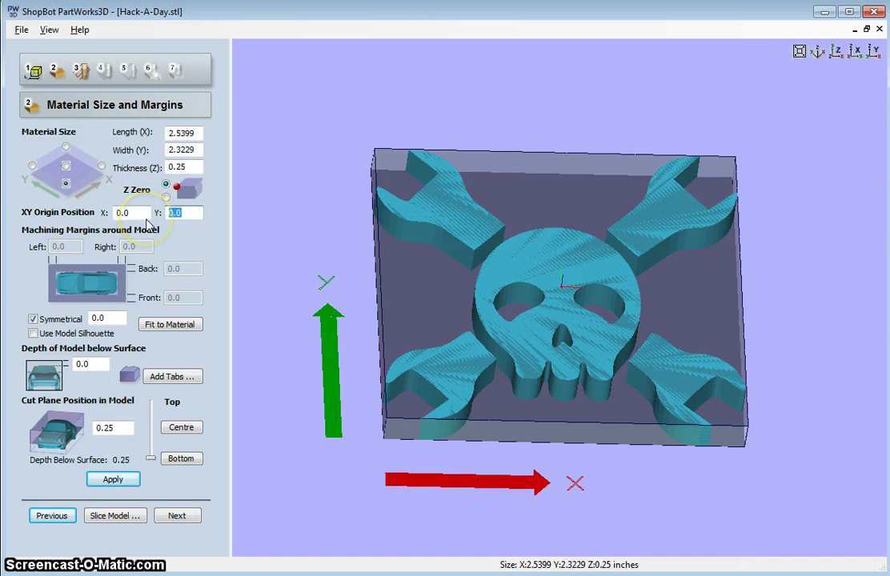
click(113, 480)
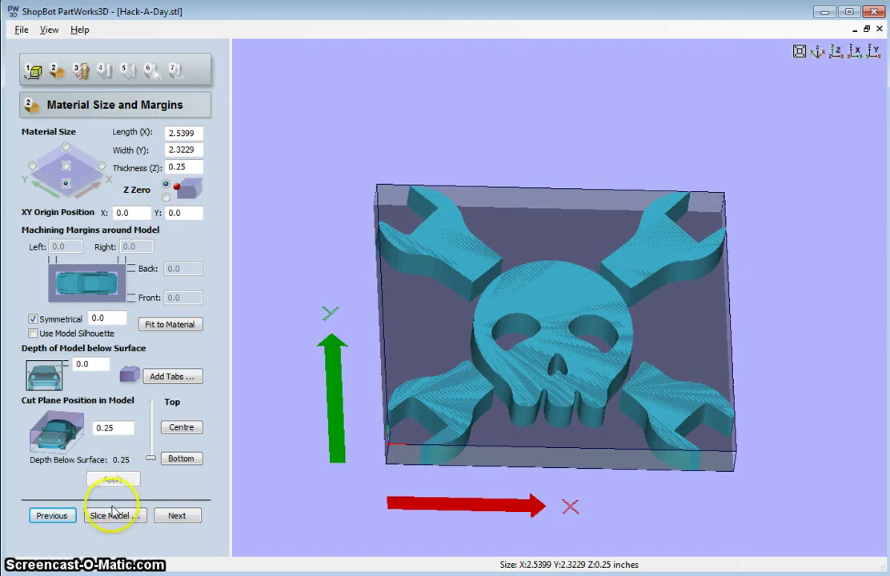
Slice the model at a 0.25-inch slice thickness with Minimise slice areas checked
click(114, 516)
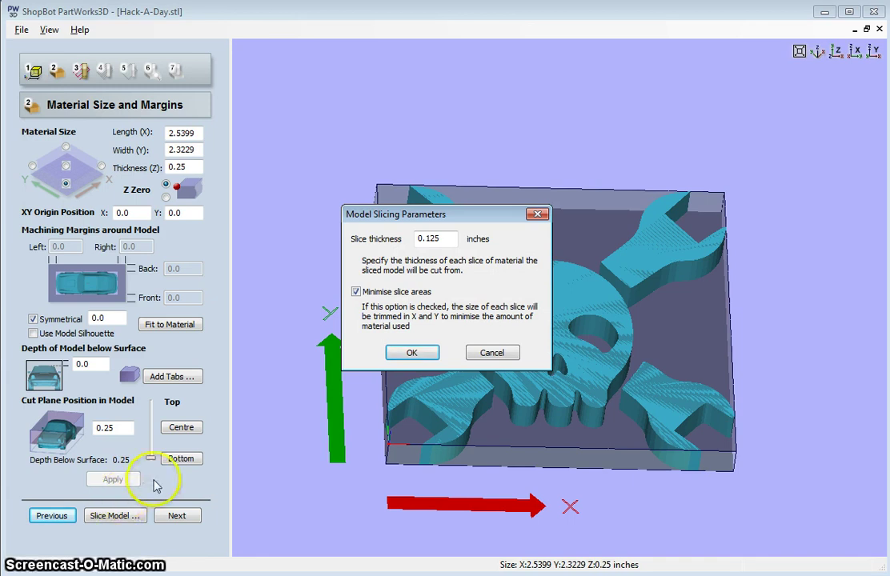
double_click(424, 238)
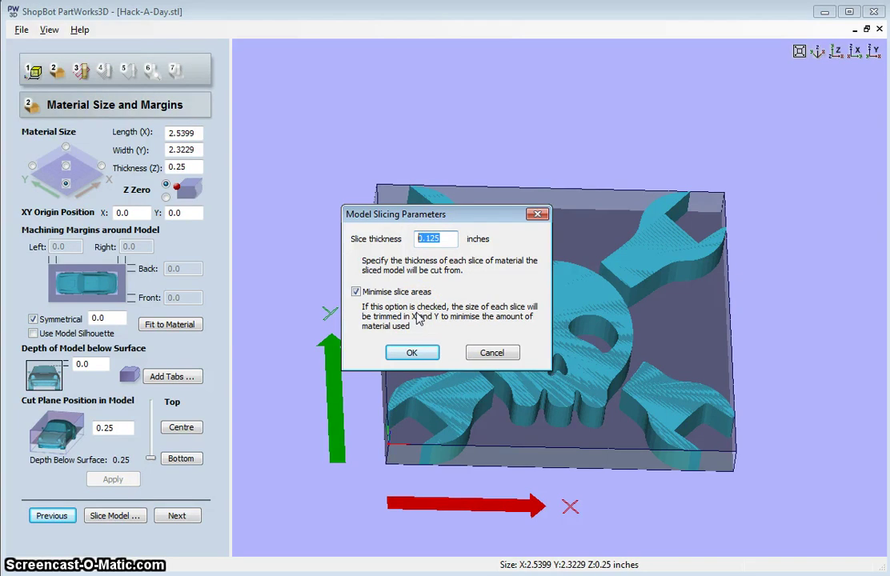
click(413, 354)
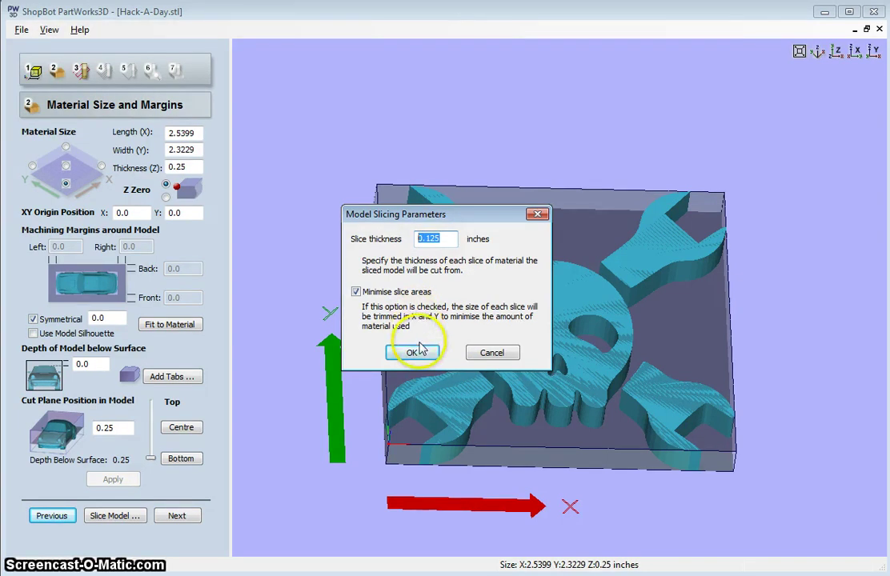
double_click(409, 238)
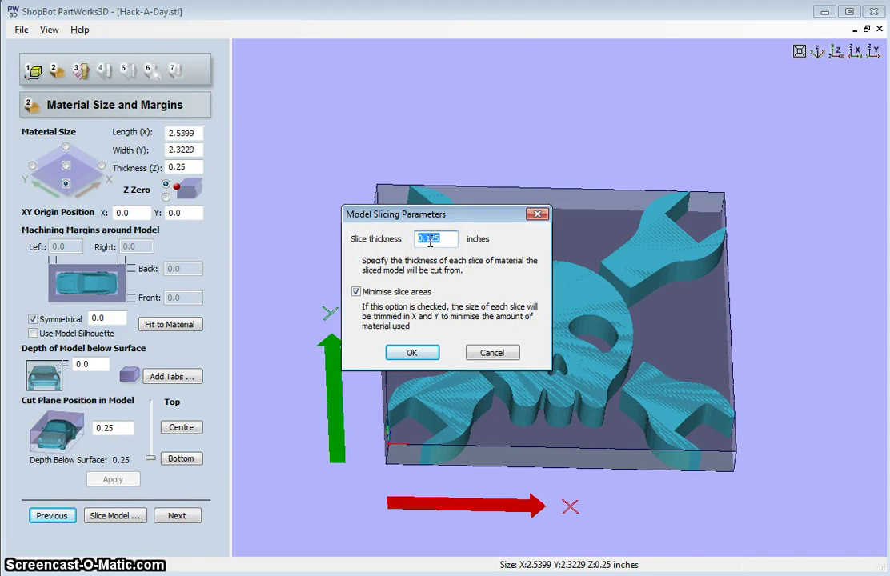
click(409, 351)
click(433, 271)
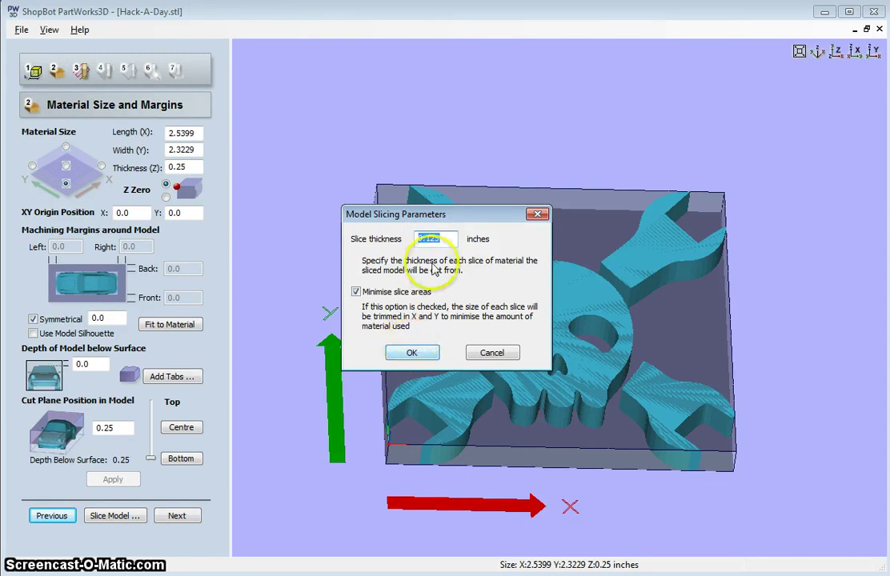
double_click(438, 240)
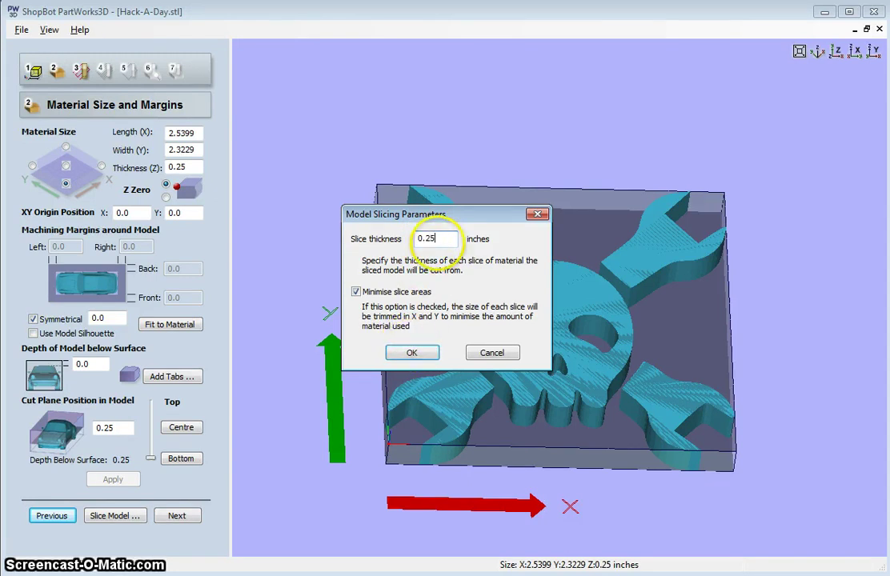
click(412, 353)
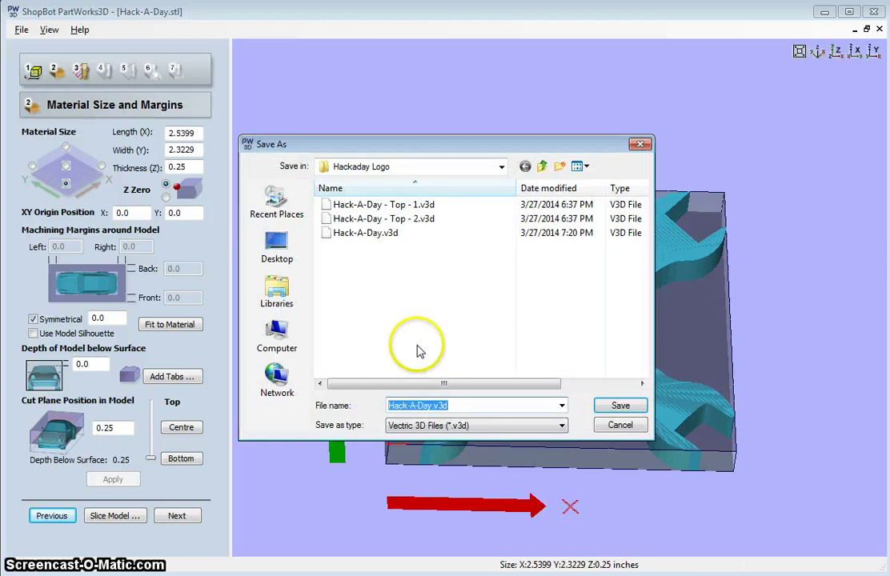
Save the slice as Hack-A-Day0.25inchCut.v3d in the Hackaday Logo folder and acknowledge the confirmation
click(435, 406)
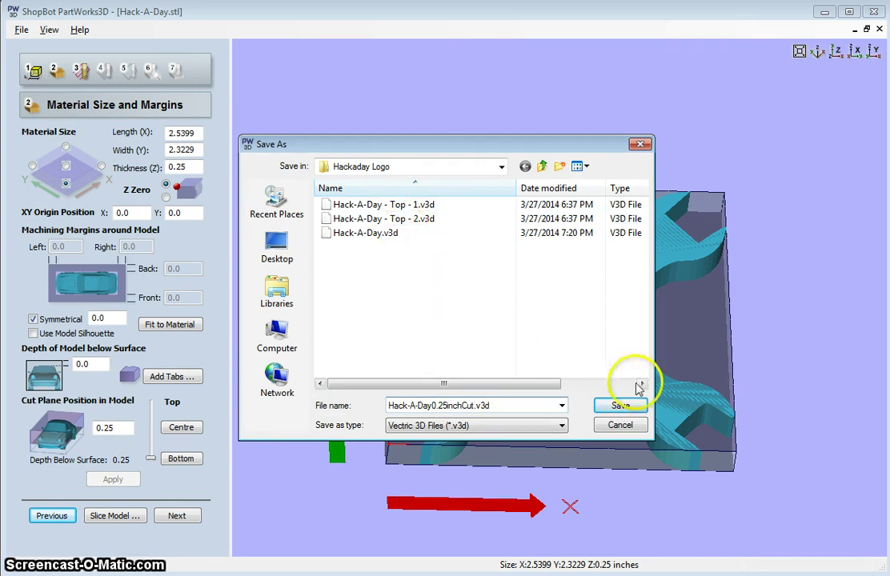
click(621, 406)
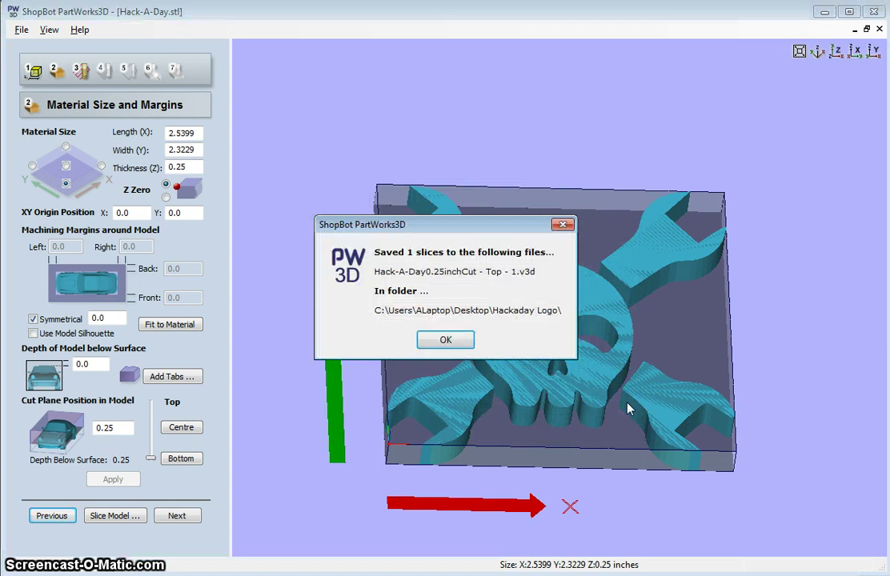
click(456, 340)
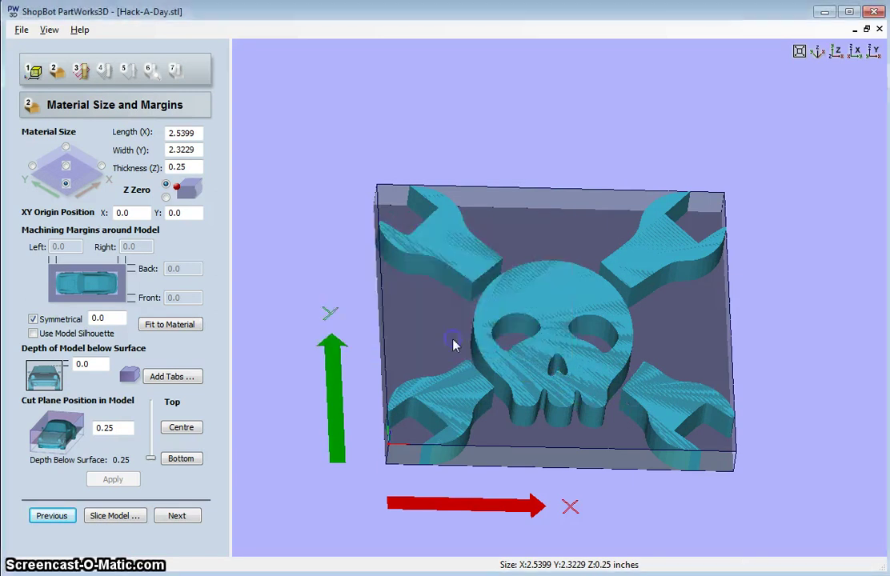
Choose the Tapered Ballnose 1/8" cutter for roughing, with 5.0 feed and plunge rates
click(177, 517)
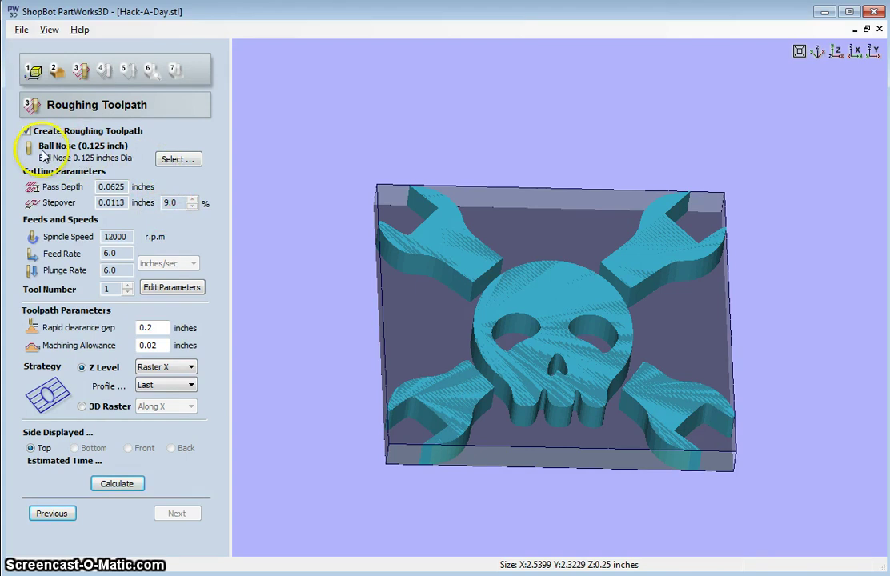
click(176, 159)
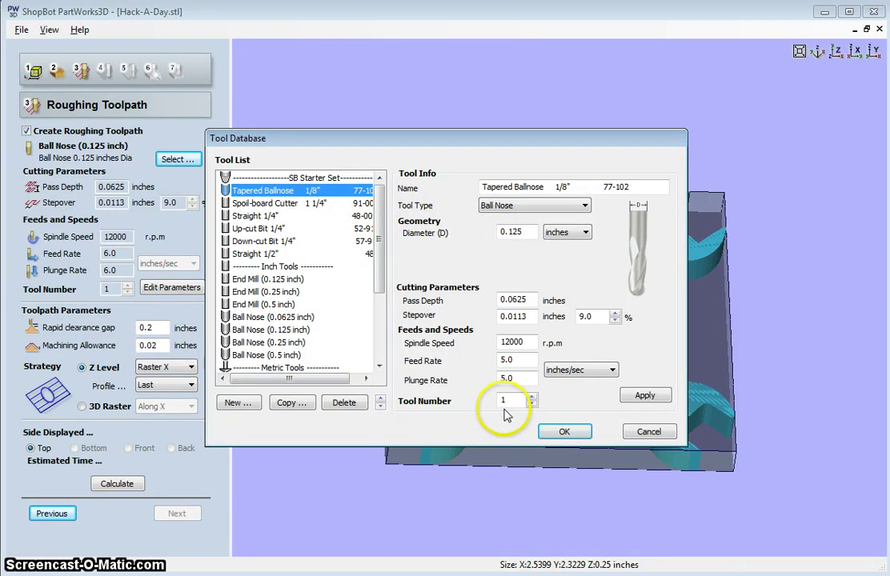
click(645, 395)
click(566, 429)
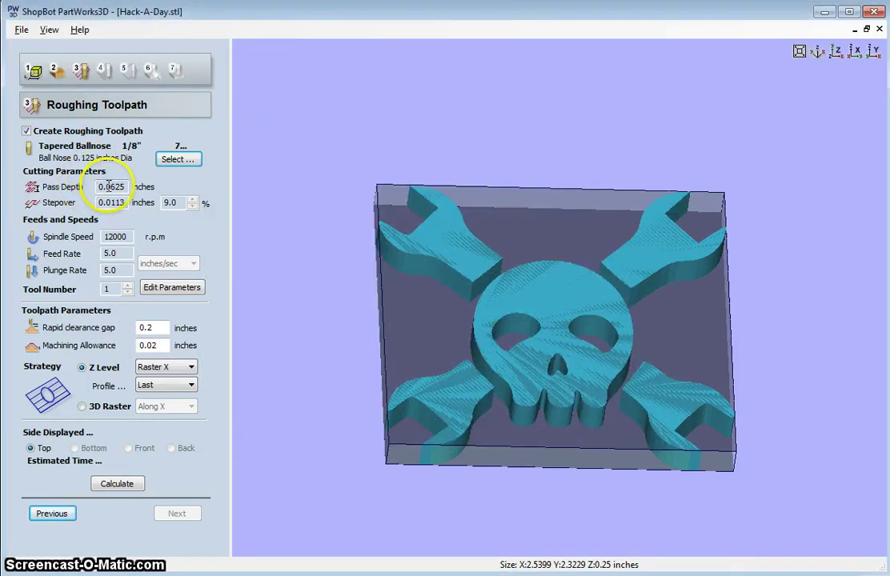
Unlock the roughing feeds and speeds, keeping feed and plunge at 5.0 and Raster X direction
click(169, 290)
drag(123, 253, 93, 253)
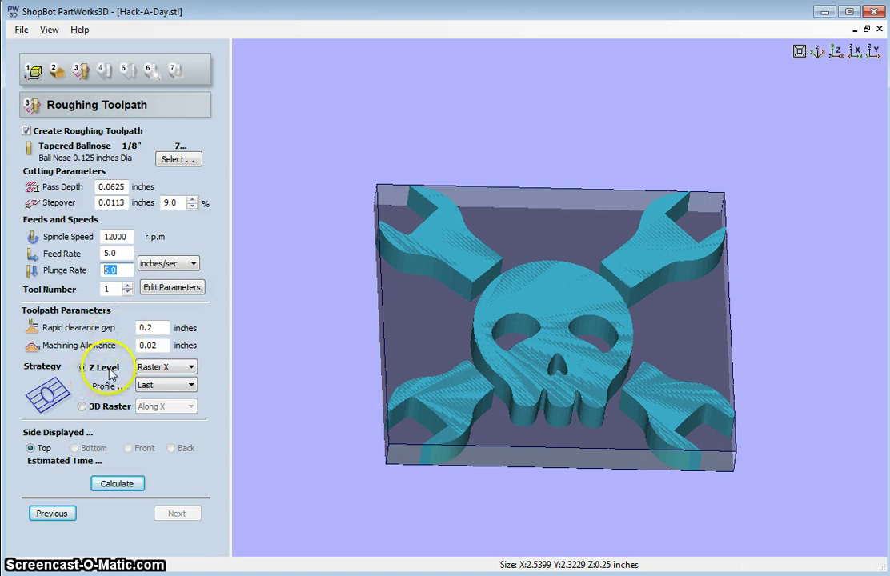
click(155, 373)
click(155, 374)
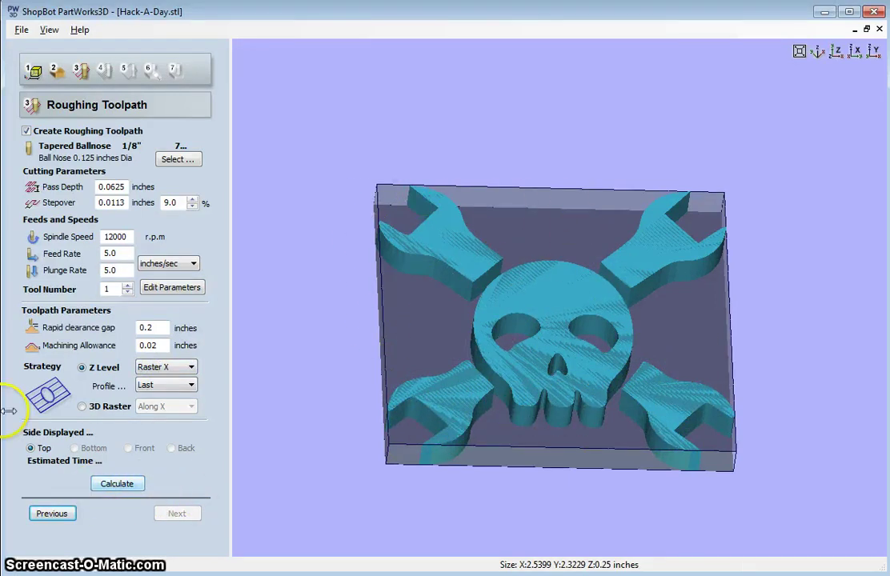
Try calculating the roughing toolpath, check it, and change the pass depth after a no-toolpath warning
click(120, 486)
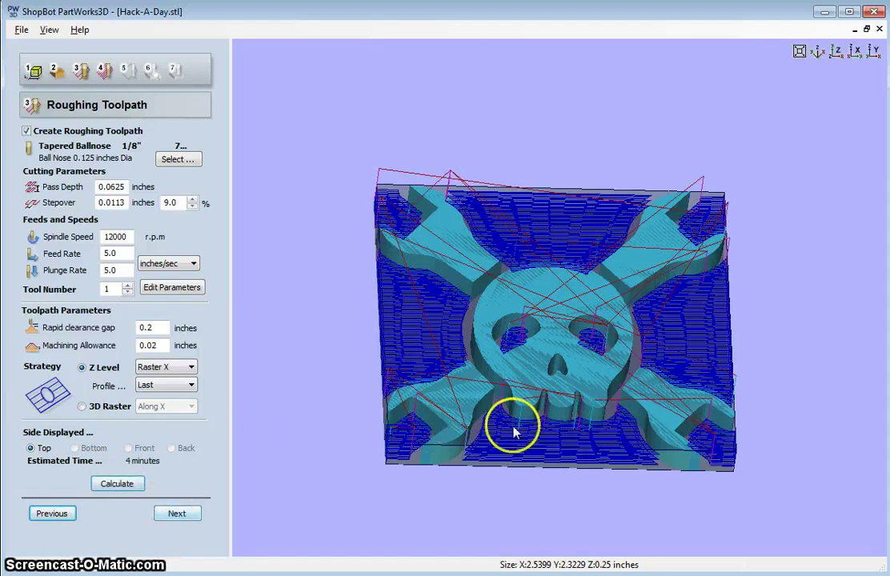
drag(515, 432, 526, 343)
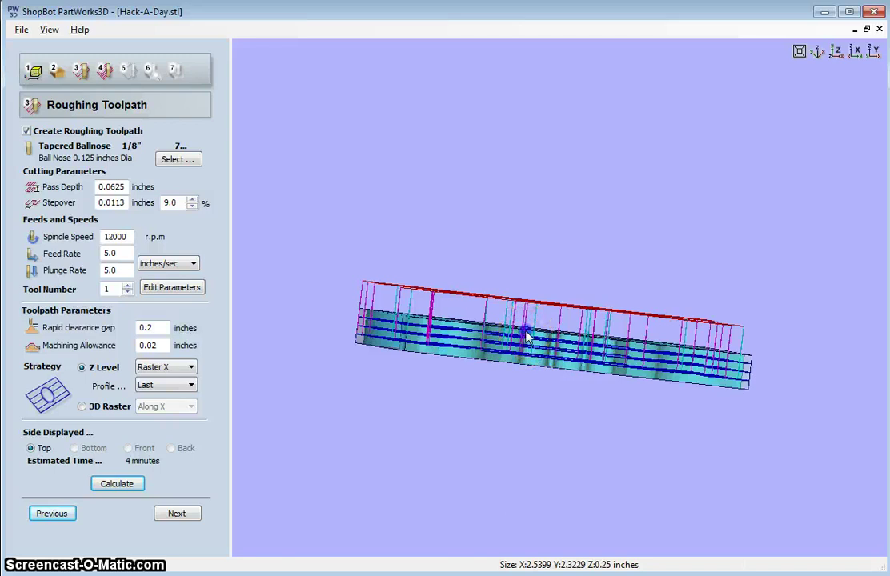
drag(526, 338, 497, 475)
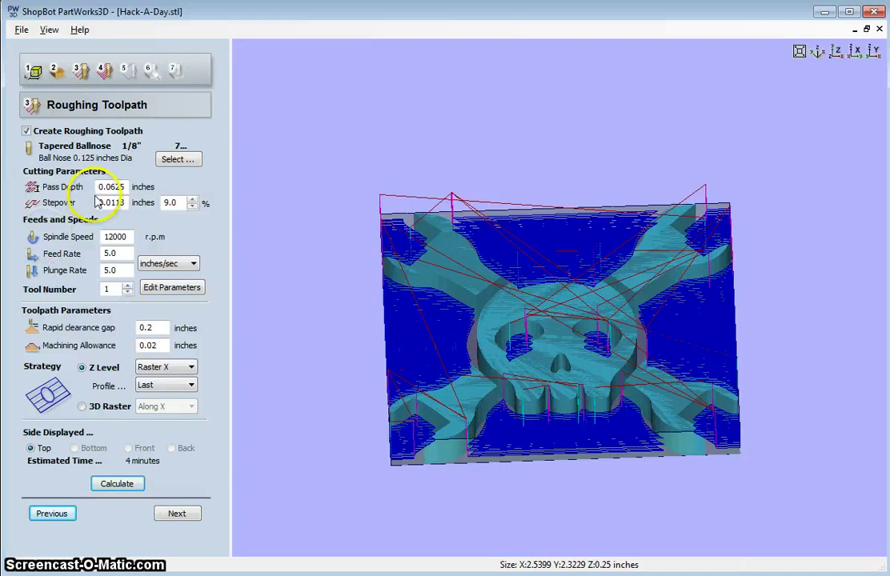
drag(99, 187, 128, 186)
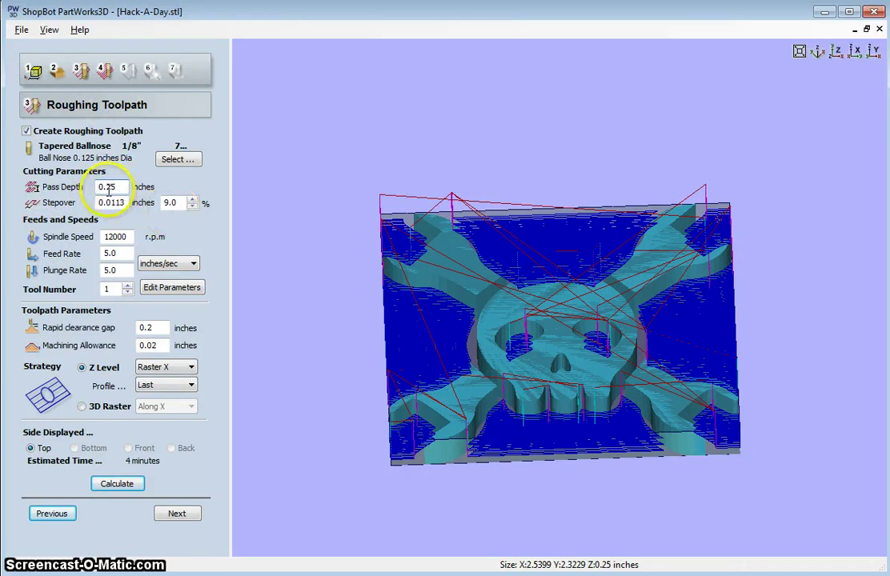
click(119, 484)
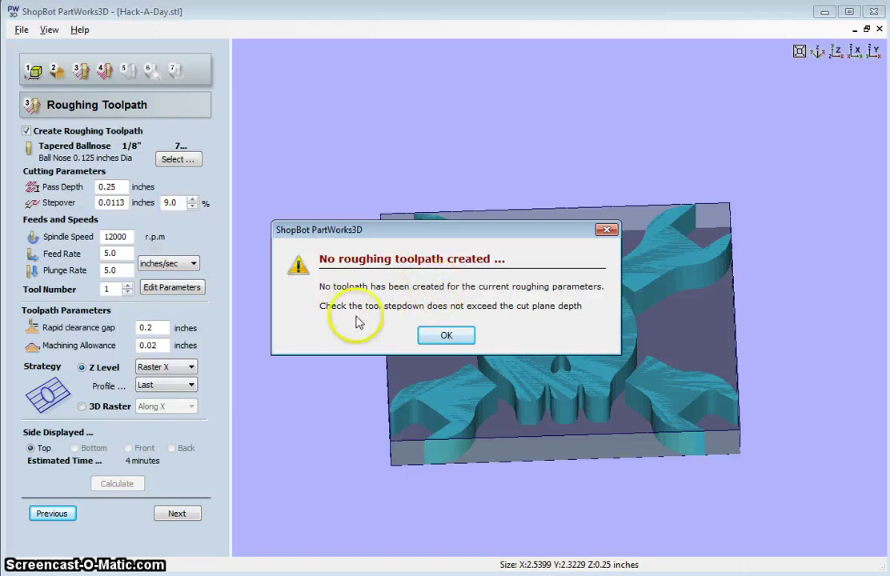
click(446, 335)
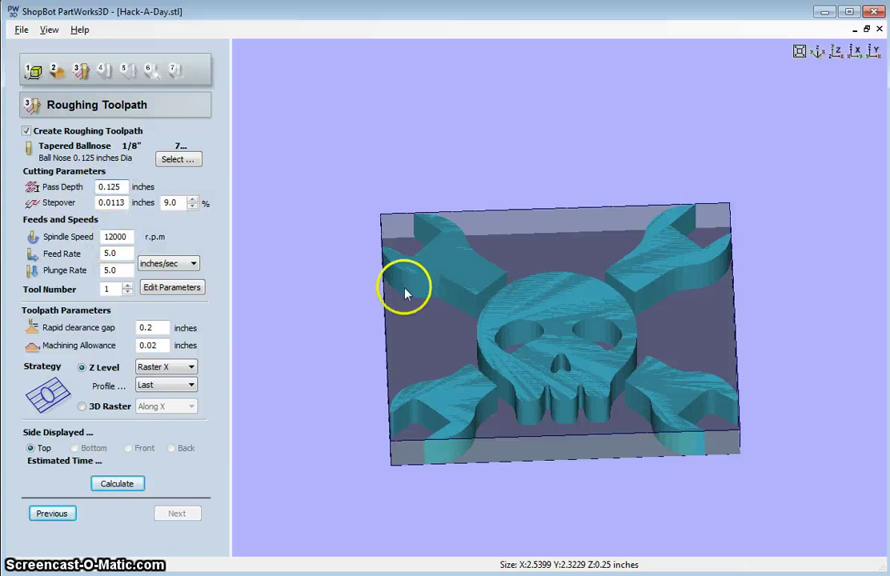
Recalculate the roughing toolpath at 0.125-inch pass depth, about 2 minutes, inspecting it before continuing
click(116, 485)
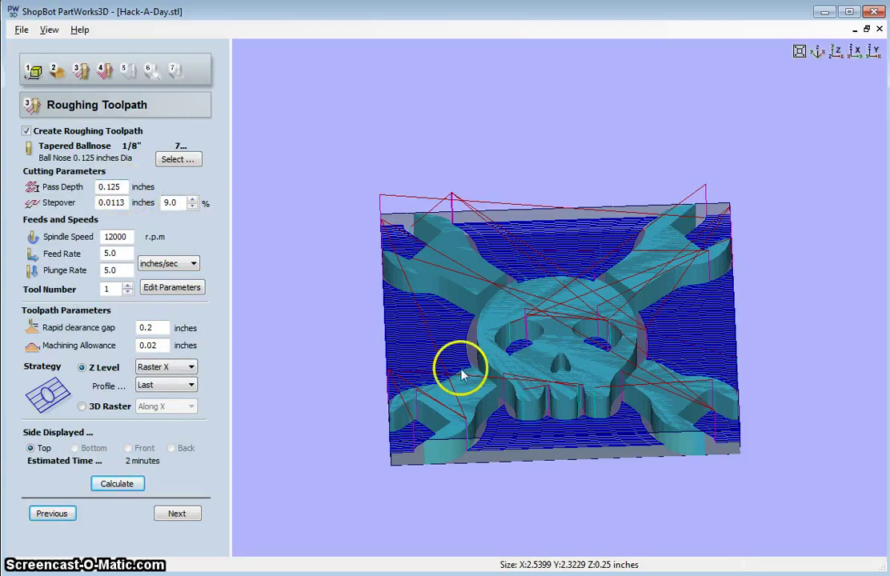
drag(512, 398, 562, 264)
click(459, 334)
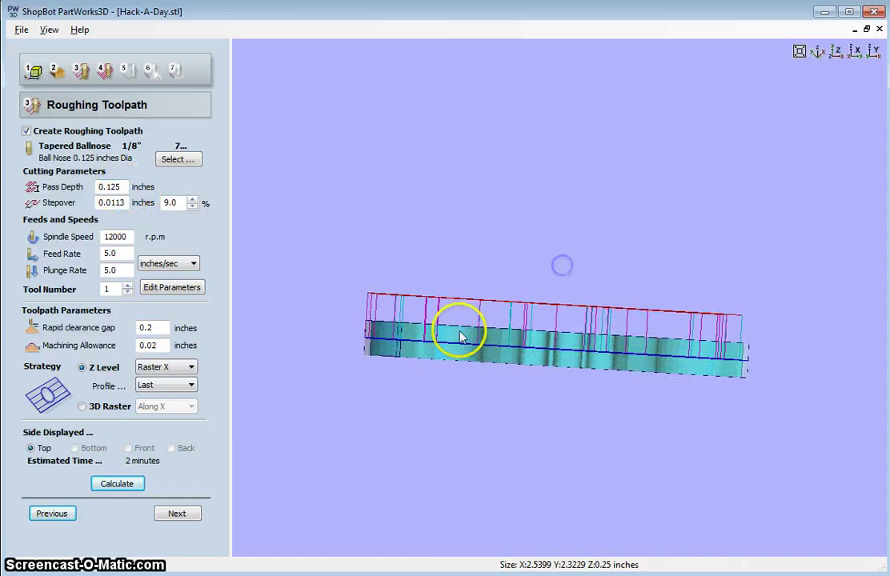
drag(455, 354, 606, 425)
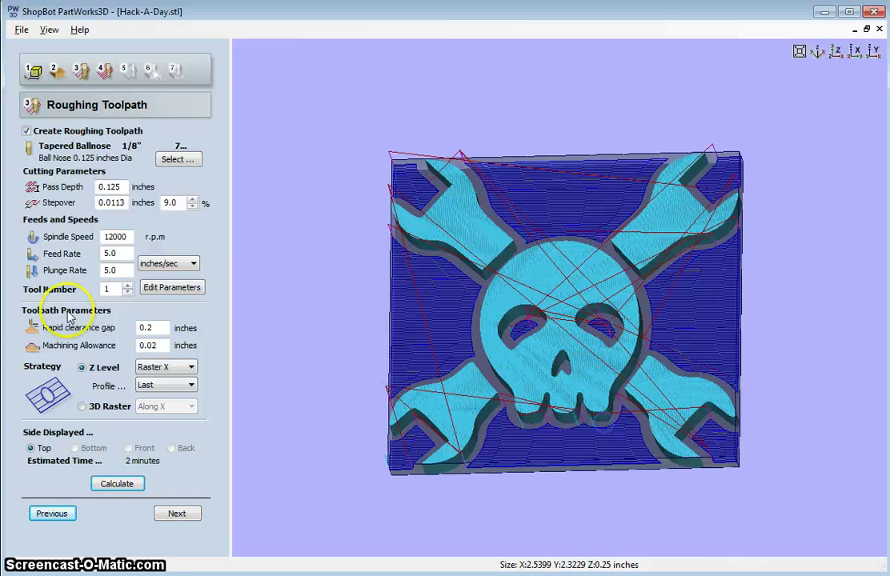
click(117, 486)
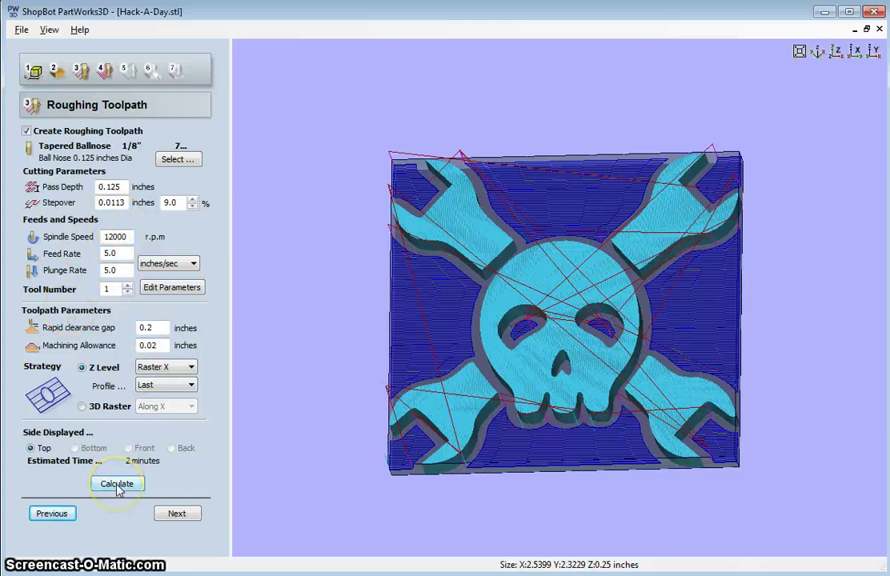
click(166, 517)
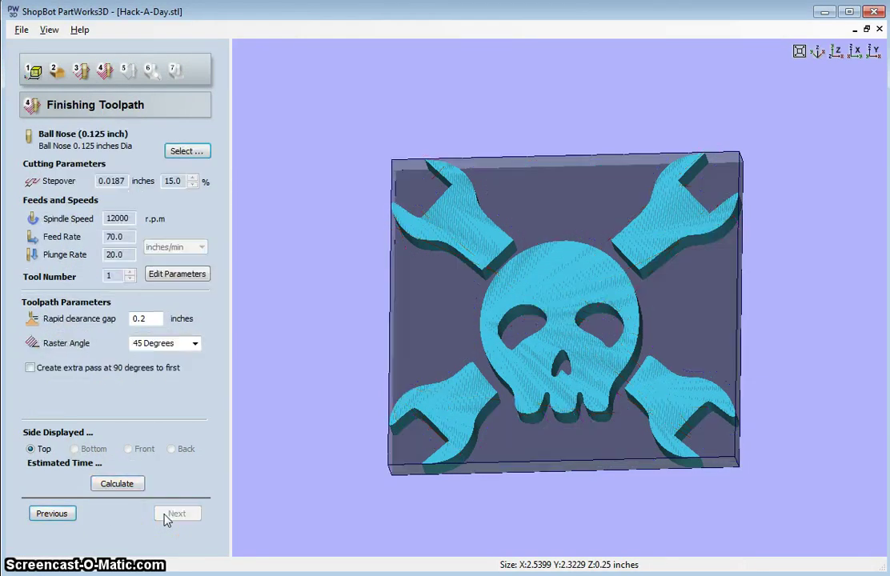
Calculate the 45-degree raster finishing toolpath with the 0.125-inch Ball Nose and inspect the passes
click(114, 490)
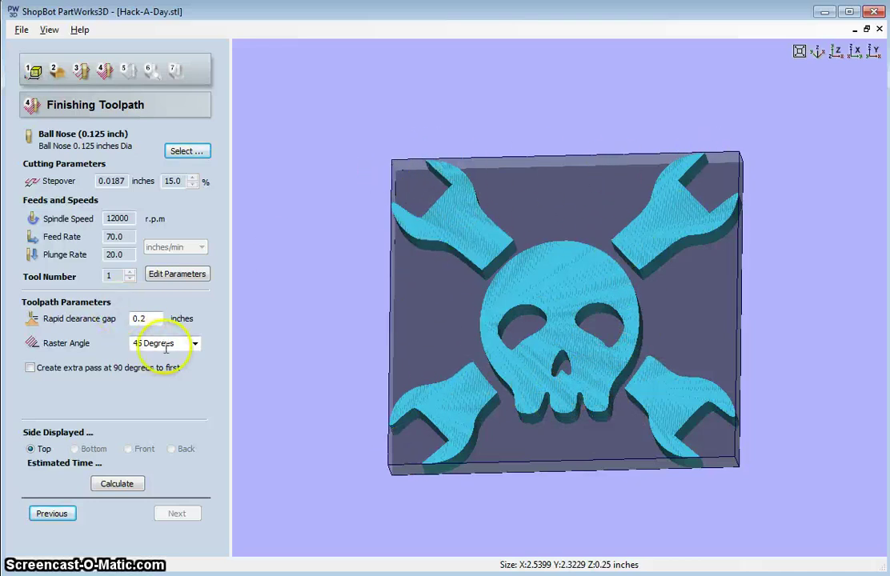
click(193, 343)
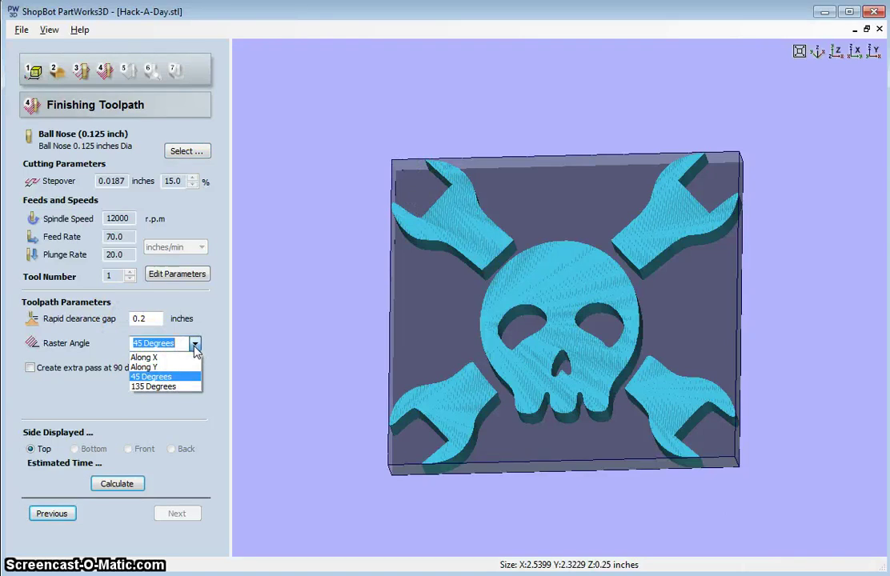
click(196, 344)
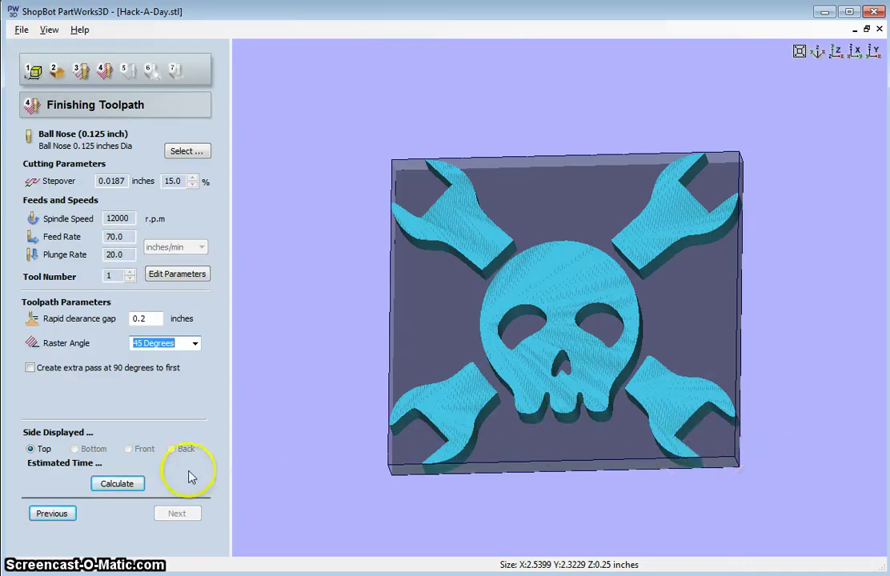
click(122, 485)
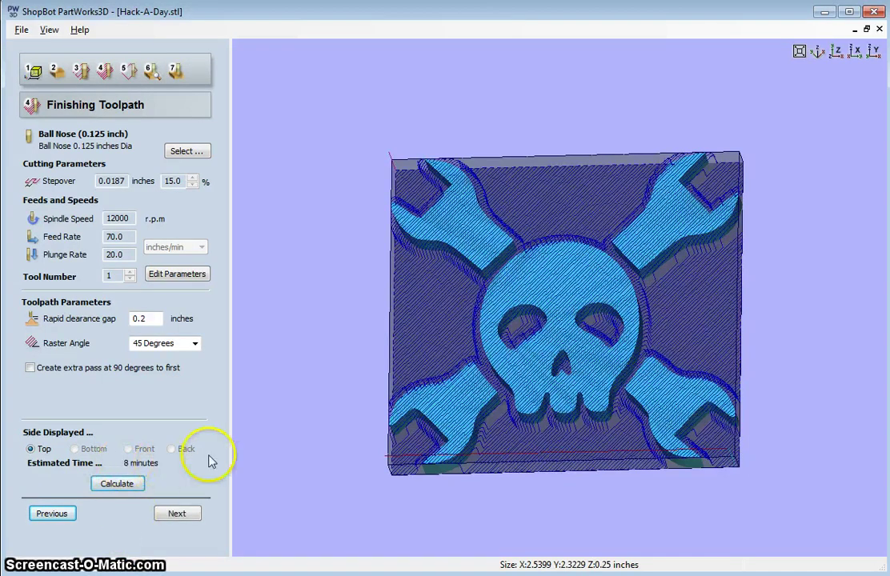
drag(631, 378, 560, 450)
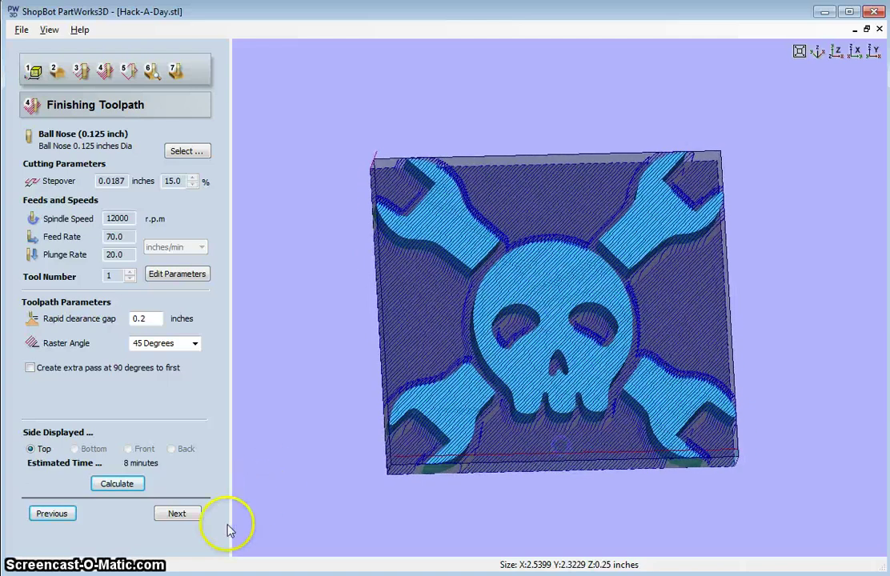
Enable and calculate the 1-minute cut-out toolpath with the 0.25-inch End Mill, then check the outline
click(172, 513)
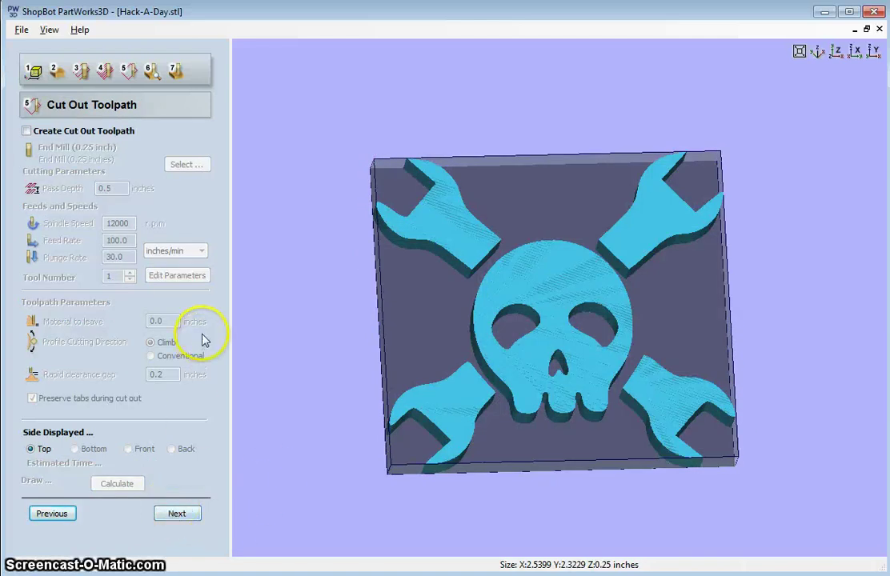
click(26, 130)
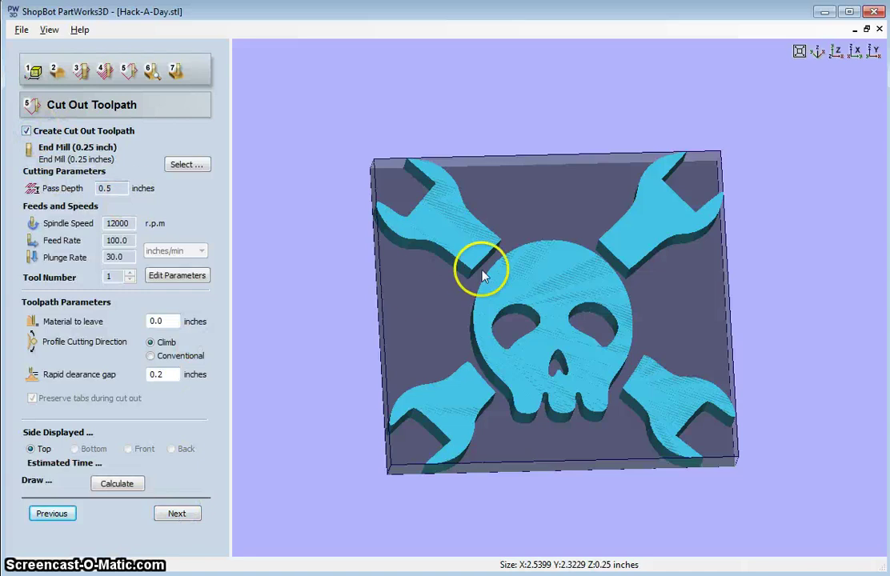
drag(509, 366, 445, 219)
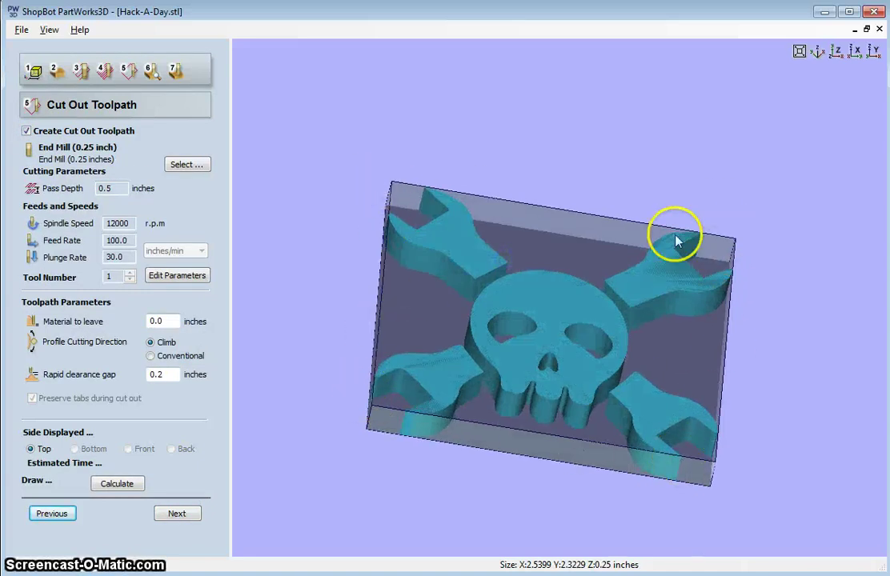
drag(453, 302, 467, 364)
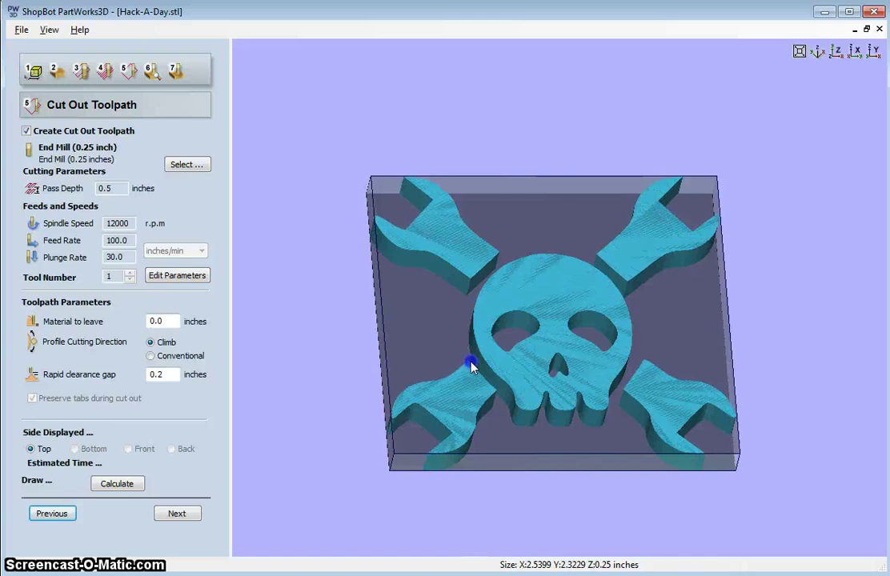
click(119, 484)
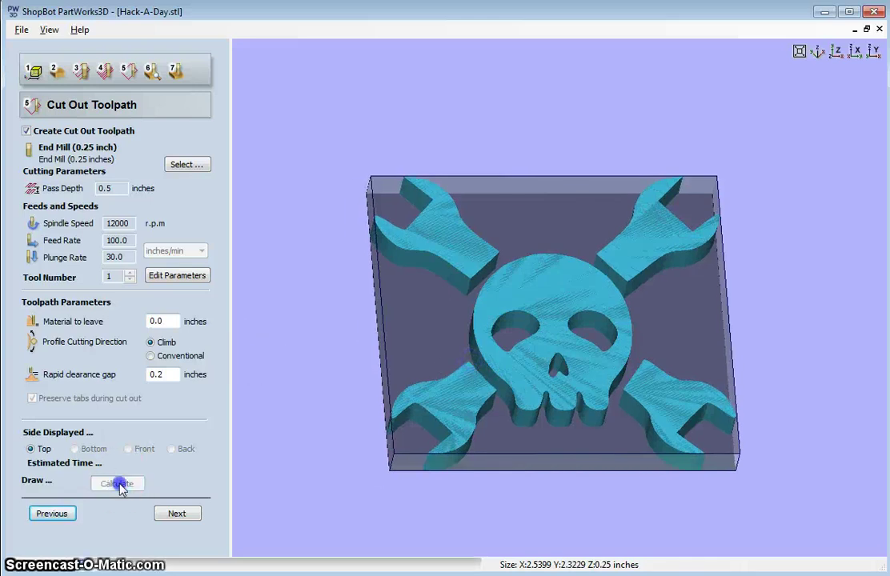
drag(522, 318, 589, 120)
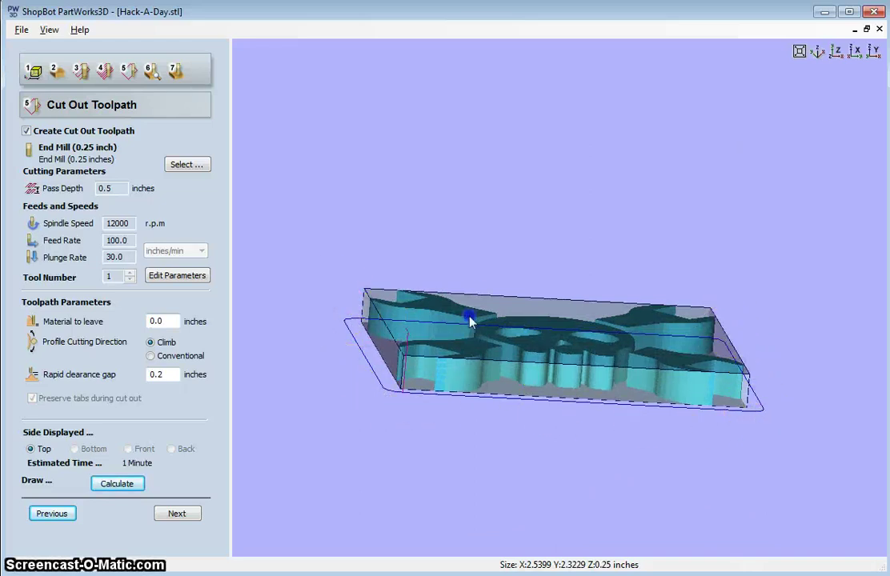
drag(469, 318, 693, 362)
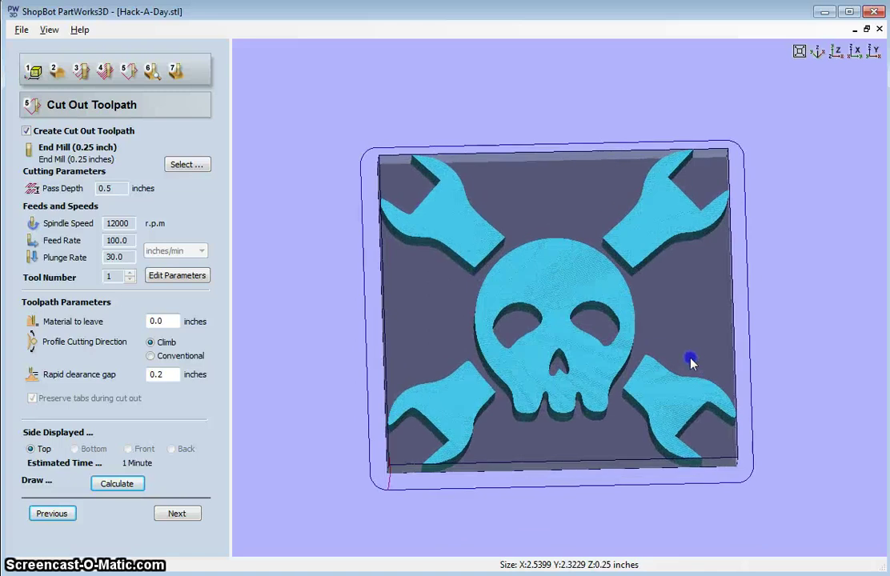
click(177, 514)
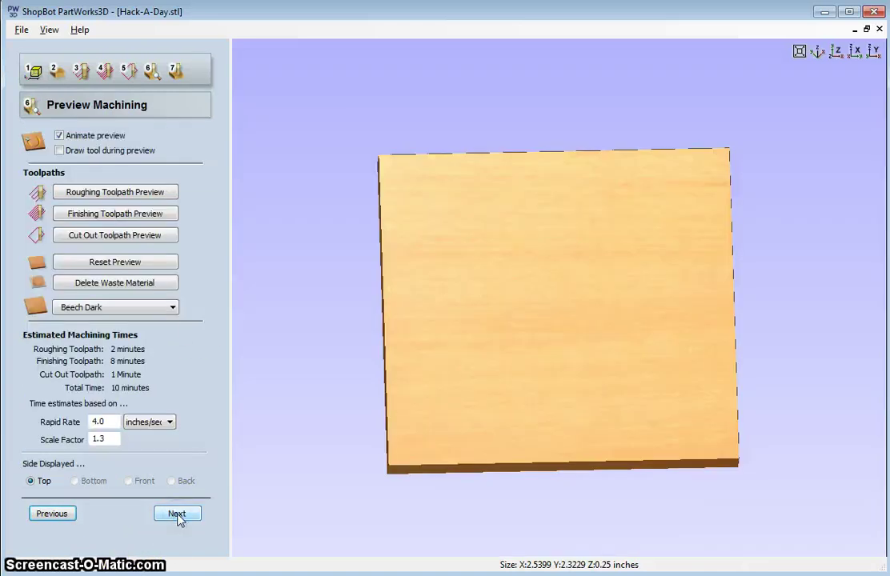
Preview the roughing, finishing and cut-out passes carving the skull-and-wrenches into Beech Dark wood
click(98, 193)
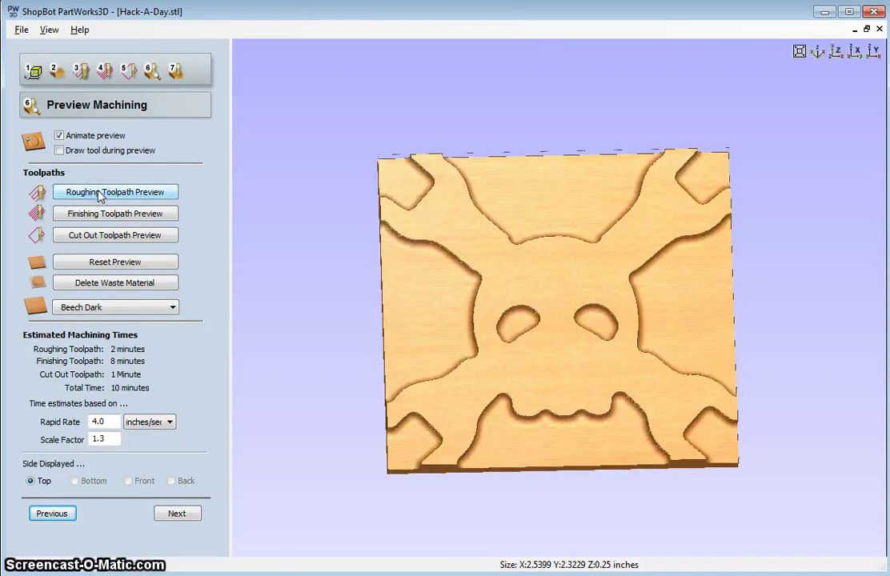
click(109, 214)
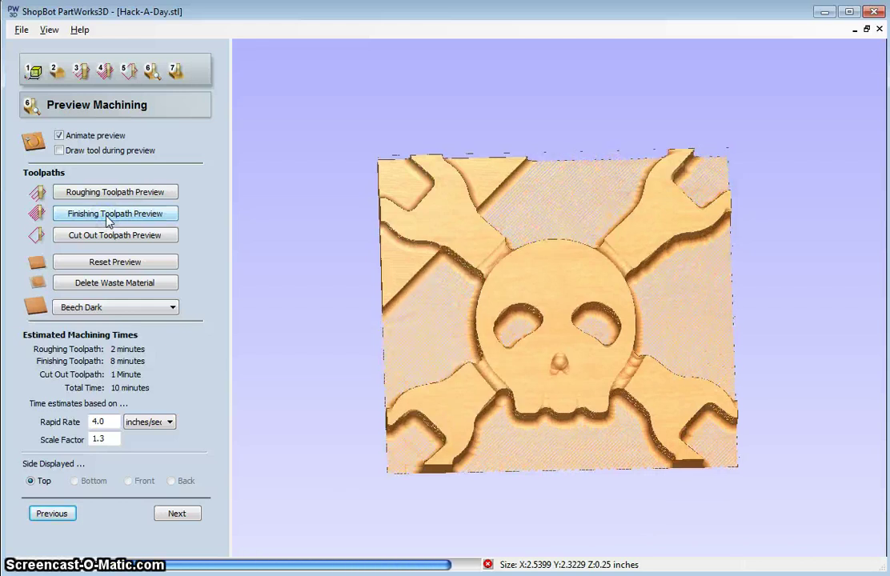
click(94, 235)
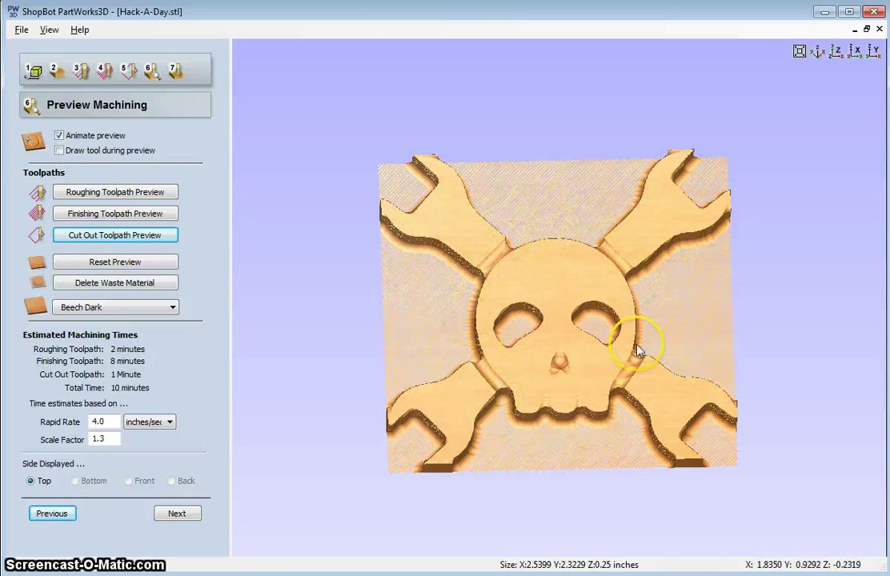
Advance to Save Toolpaths with the Shopbot TC(Inch) post processor, cancelling the roughing and finishing save dialogs
click(177, 514)
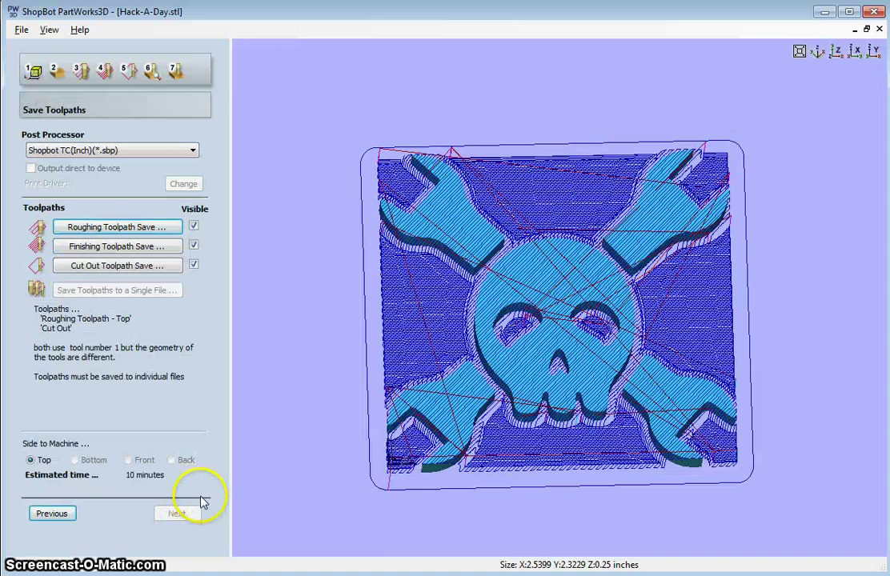
click(120, 229)
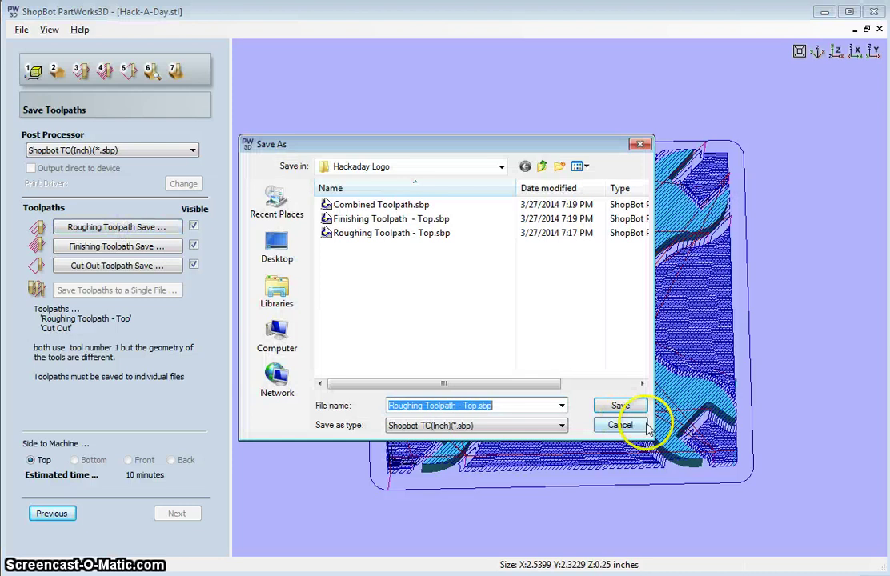
click(649, 430)
click(172, 247)
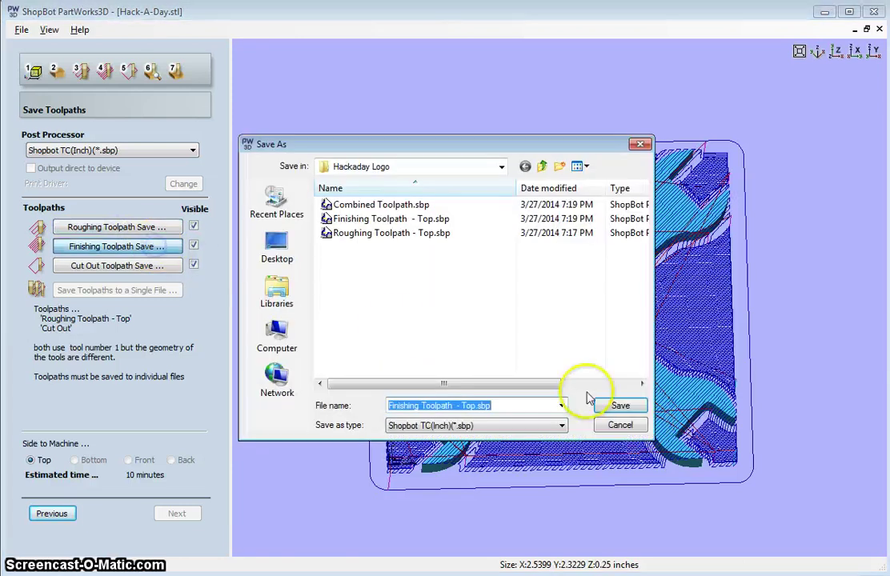
click(622, 426)
click(620, 425)
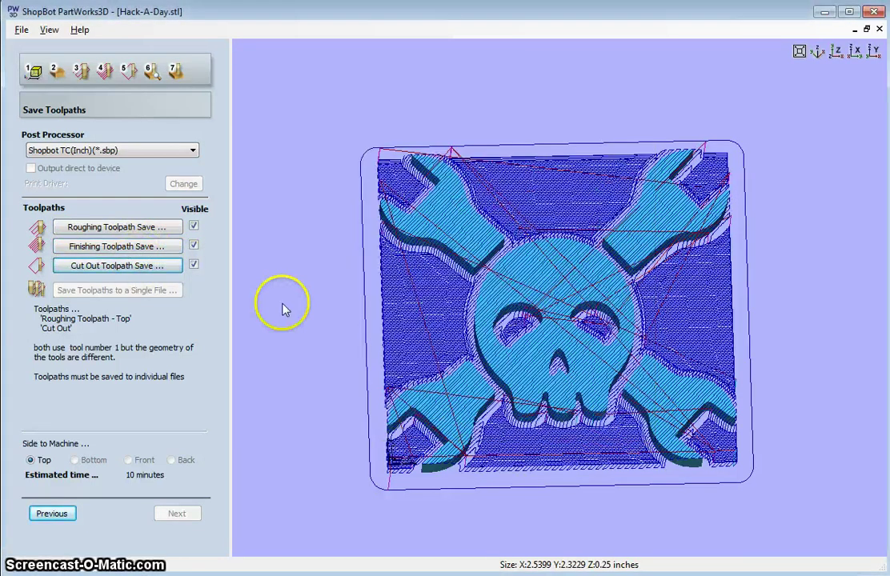
click(194, 266)
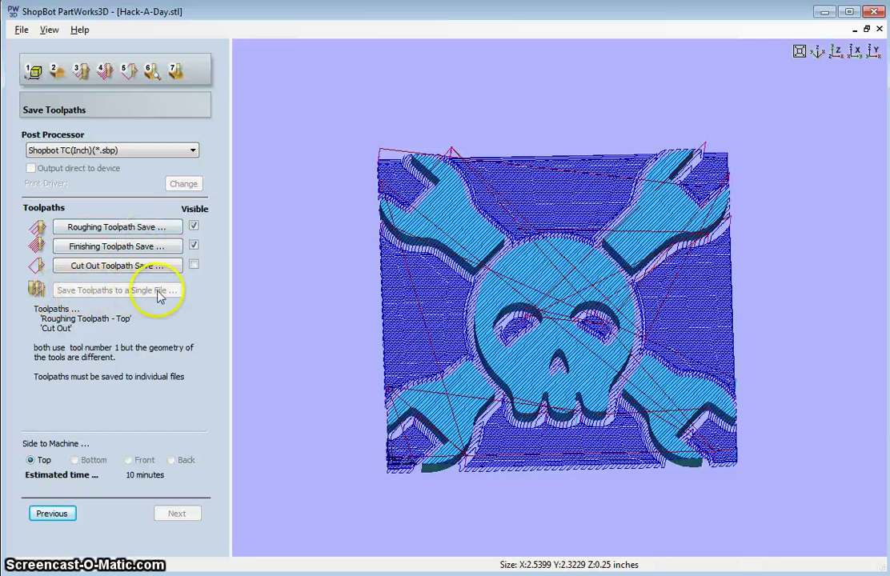
click(193, 265)
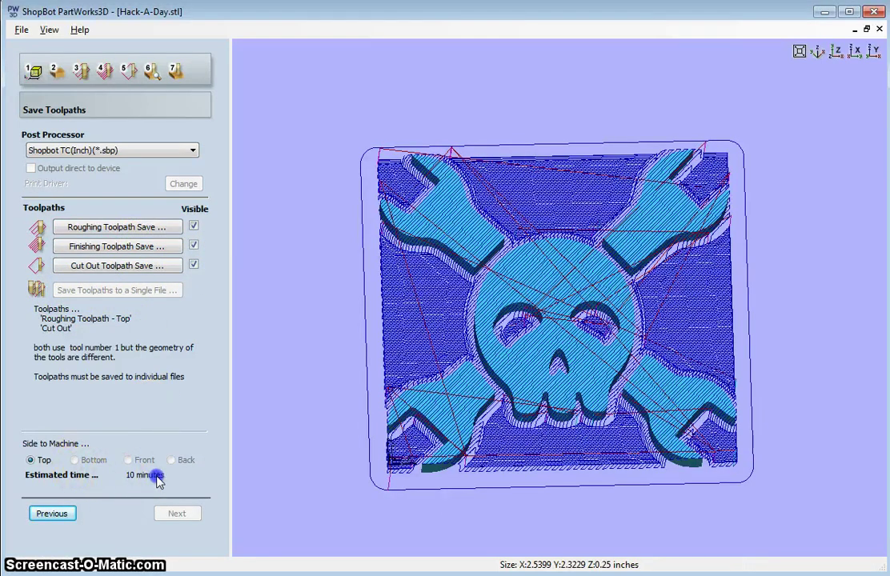
drag(480, 376, 534, 469)
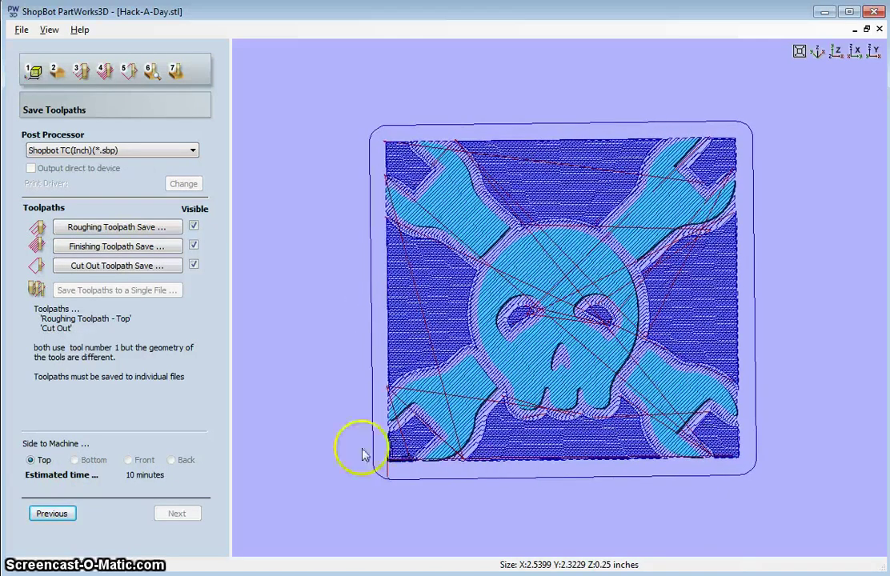